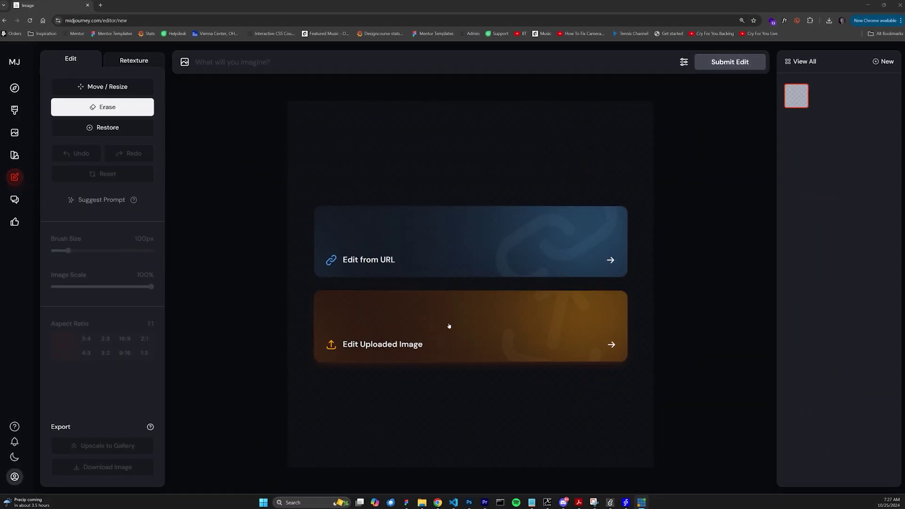
Step: Upload the scanned sad flower sketch from the 554 - Midjourney Reimagine folder into the editor
click(453, 324)
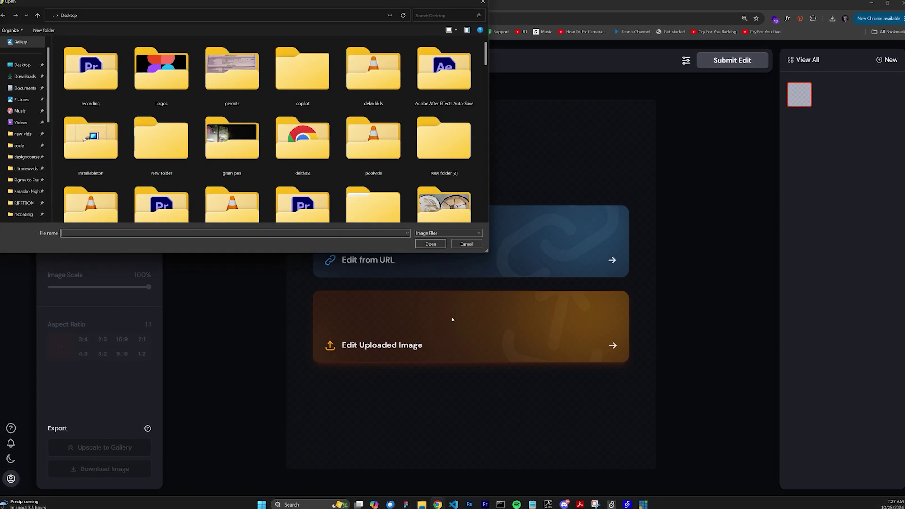
scroll(27, 207, down, 1)
click(27, 214)
click(128, 12)
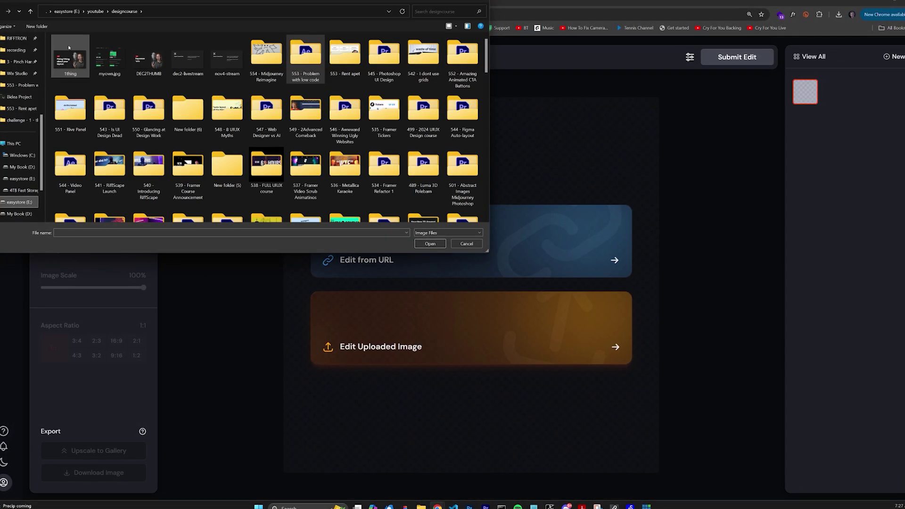
double_click(265, 54)
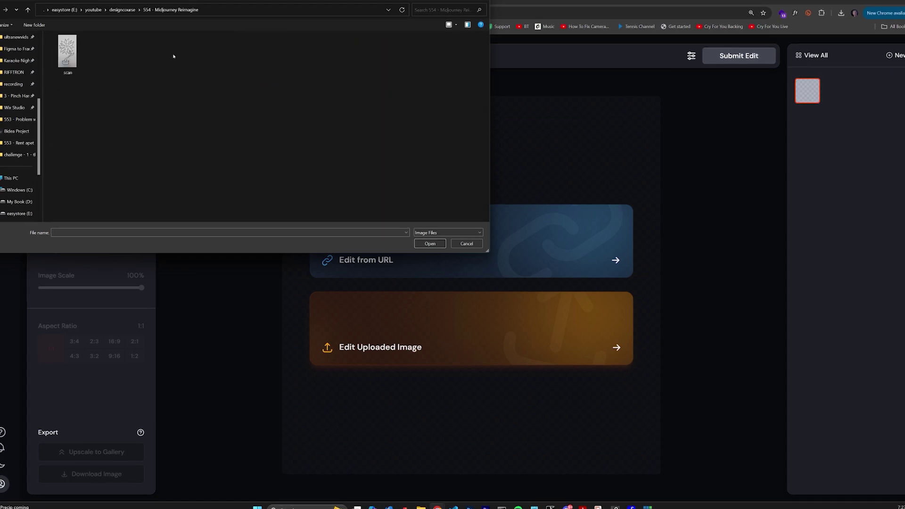
double_click(62, 59)
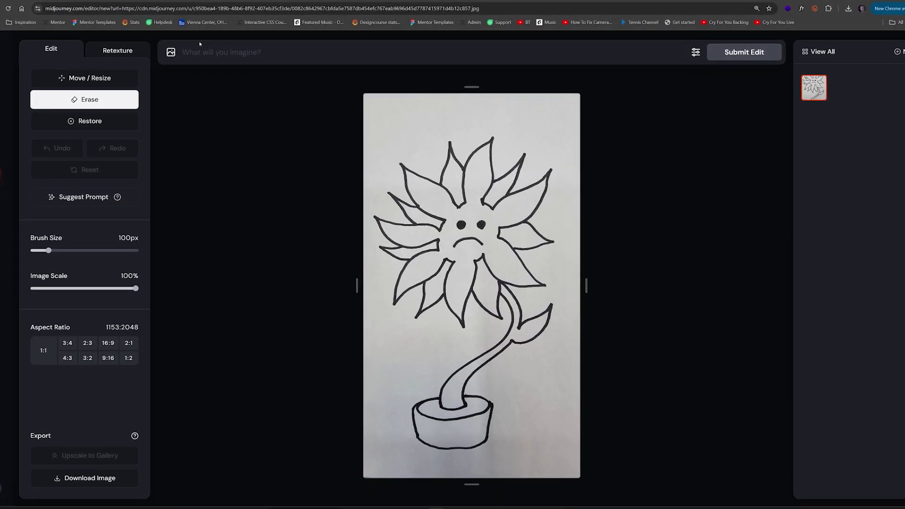
Step: Retexture with 'vector illustration of a sad flower' and browse the teal, red-on-blue and red-on-green results
click(119, 51)
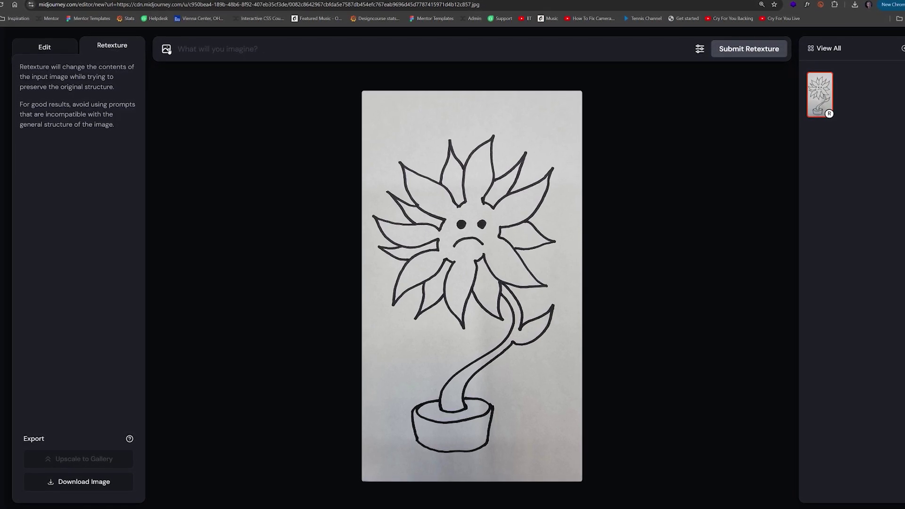
click(226, 50)
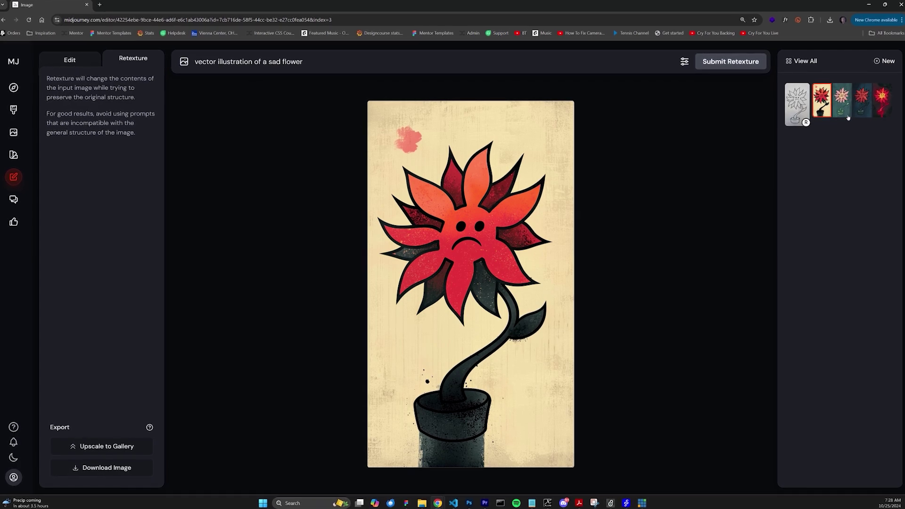
click(847, 116)
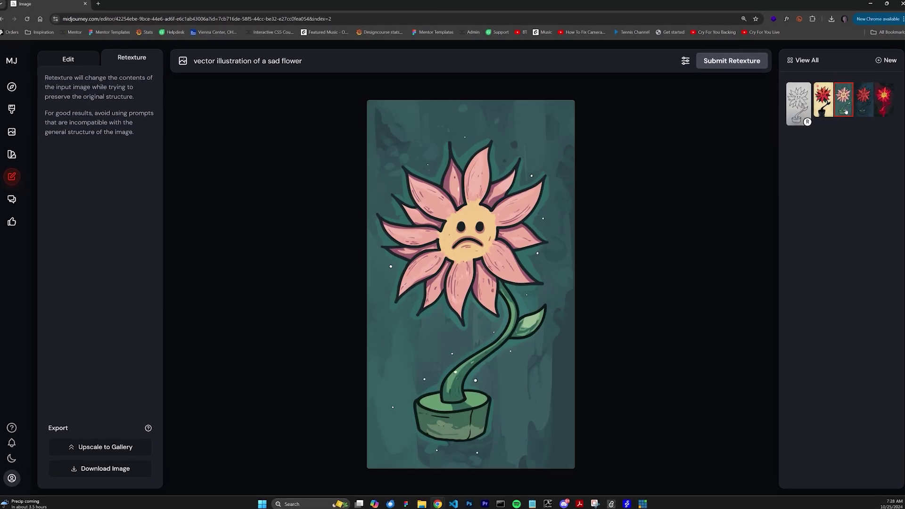
click(869, 97)
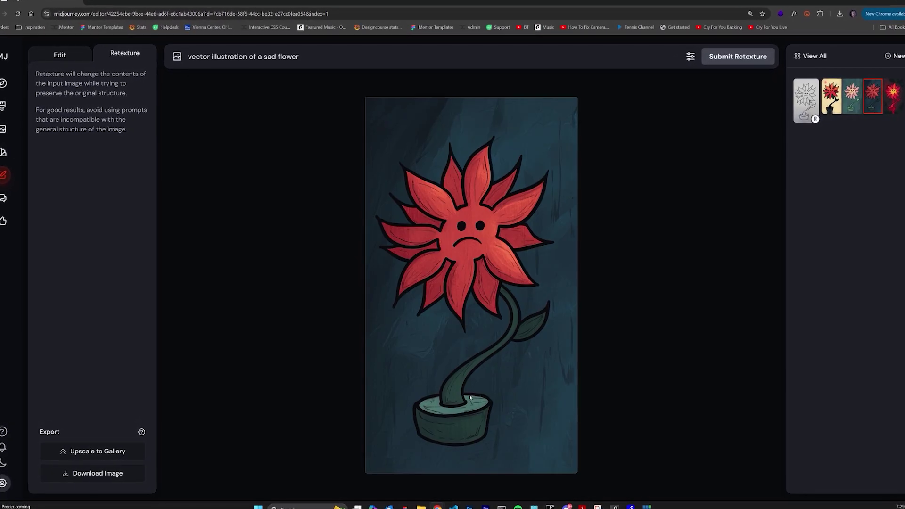
click(896, 94)
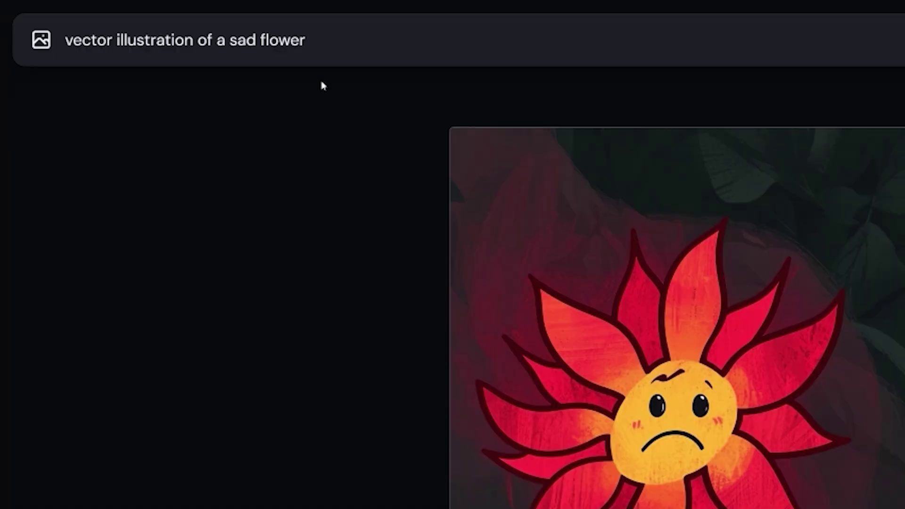
Step: Add 'on a white background' to the prompt, regenerate the retexture and step through the results
text(on a white bac)
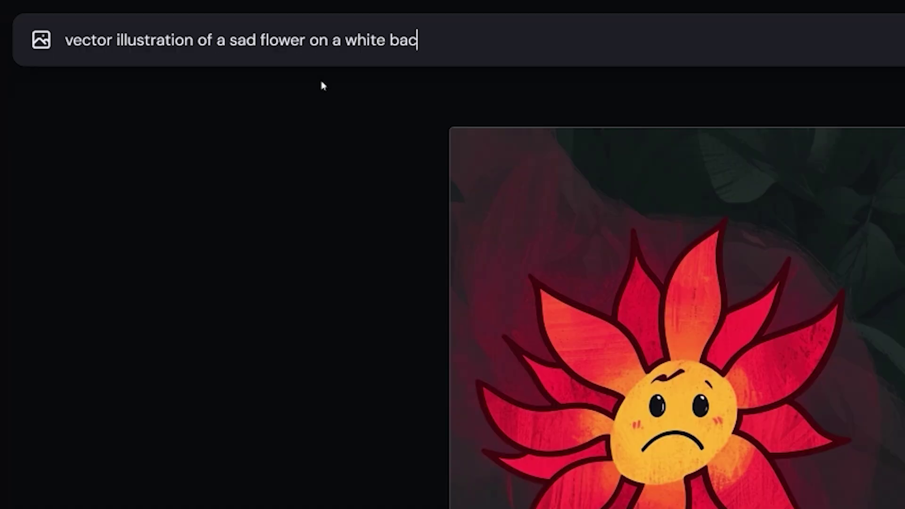
text(kground)
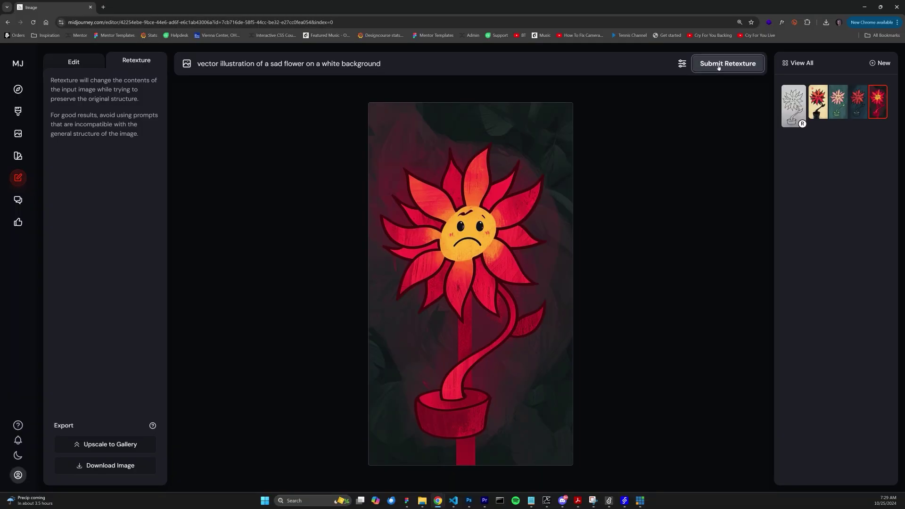
click(718, 66)
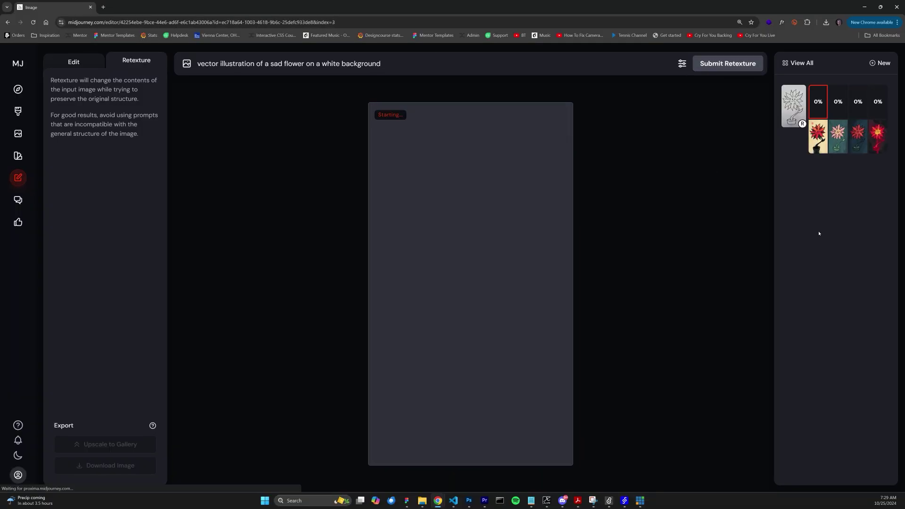
key(Right)
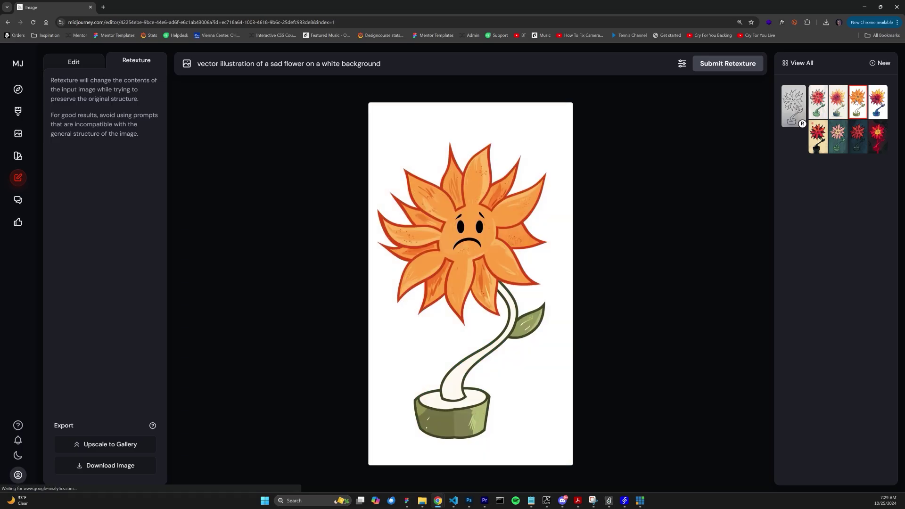
key(Right)
Step: Add 'with yellow pedals' after 'flower', regenerate, and view an orange flower result
click(307, 63)
text(w)
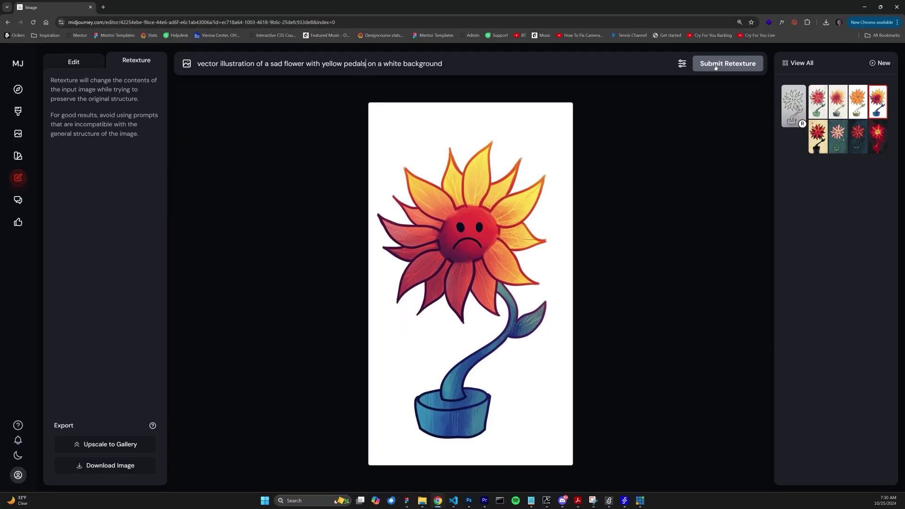
click(717, 65)
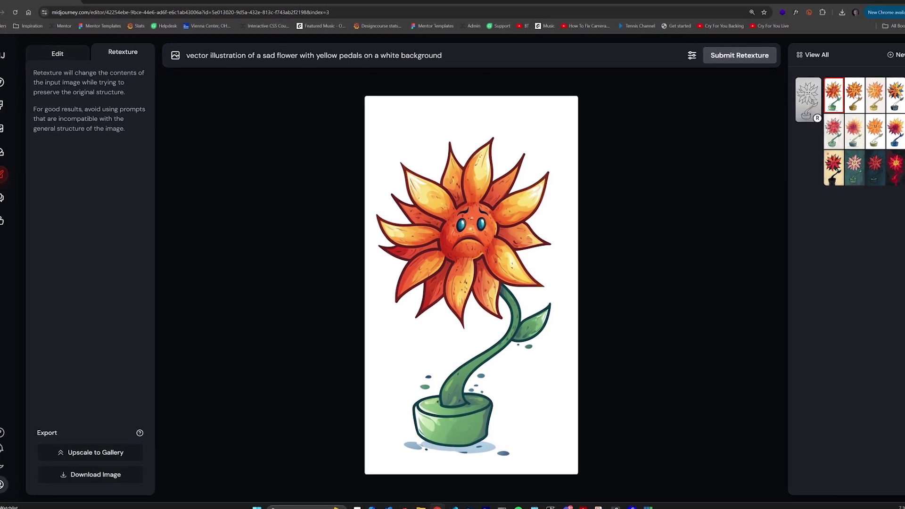
click(854, 93)
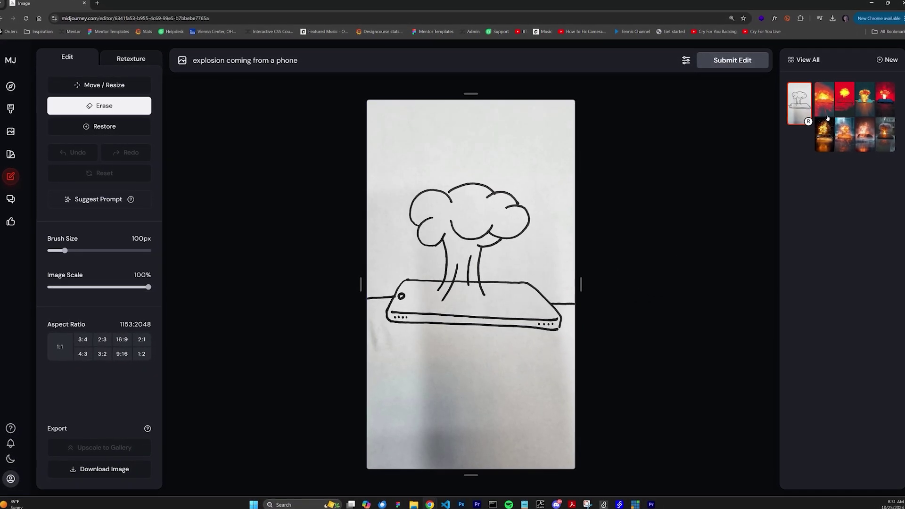
Step: Compare the golden, blue, smoky orange and houses explosions, ending on the vector phone nuclear explosion
click(830, 137)
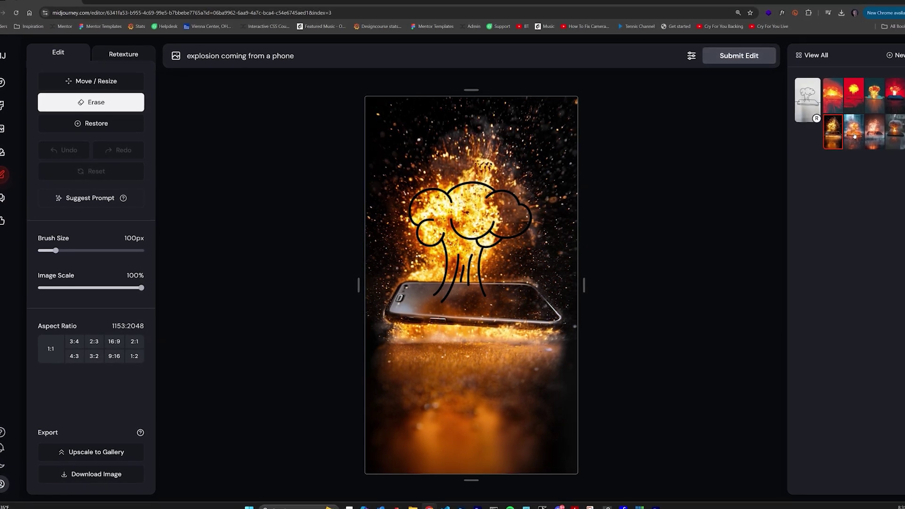
click(854, 135)
click(877, 137)
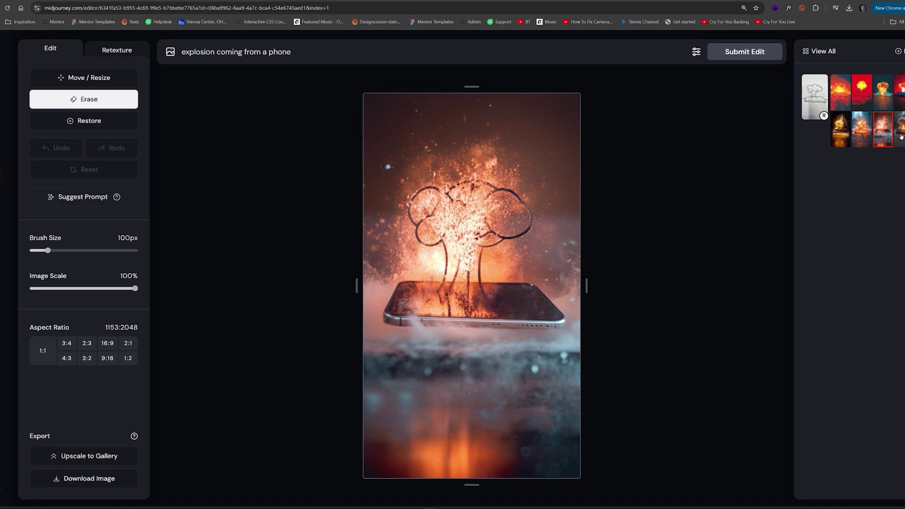
click(901, 137)
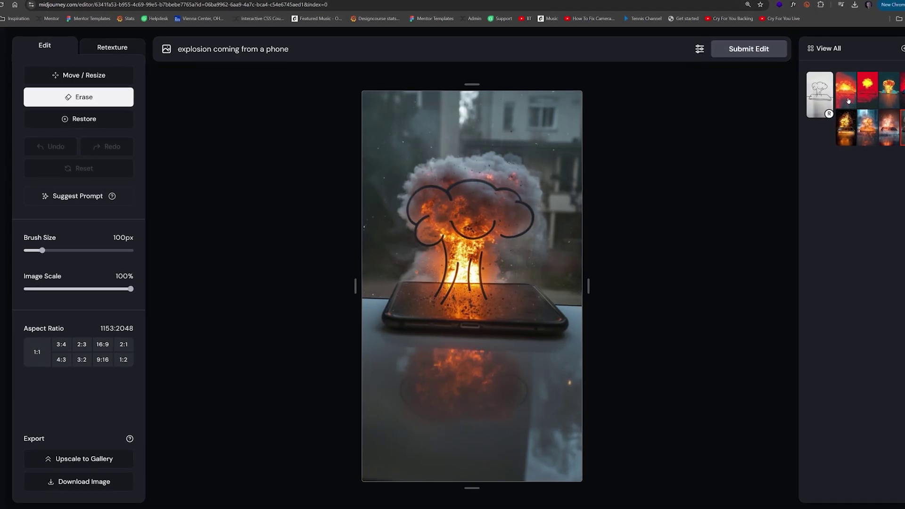
click(849, 100)
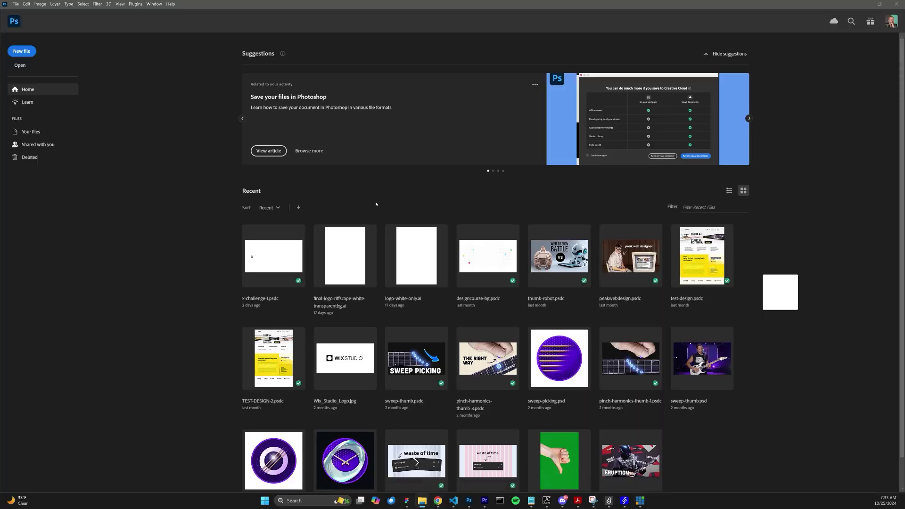
Step: Open the orange flower PNG in Photoshop and select the flower with Object Selection
drag(166, 194, 330, 236)
click(415, 208)
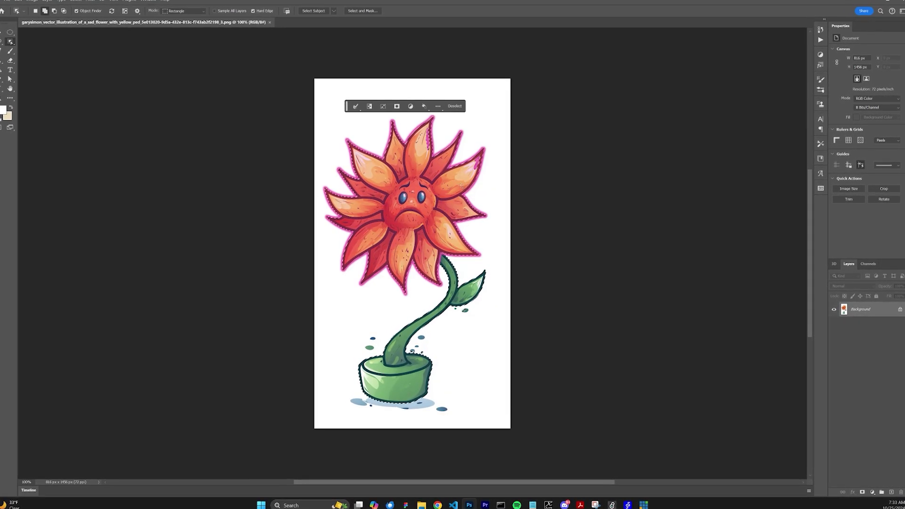
scroll(453, 349, up, 3)
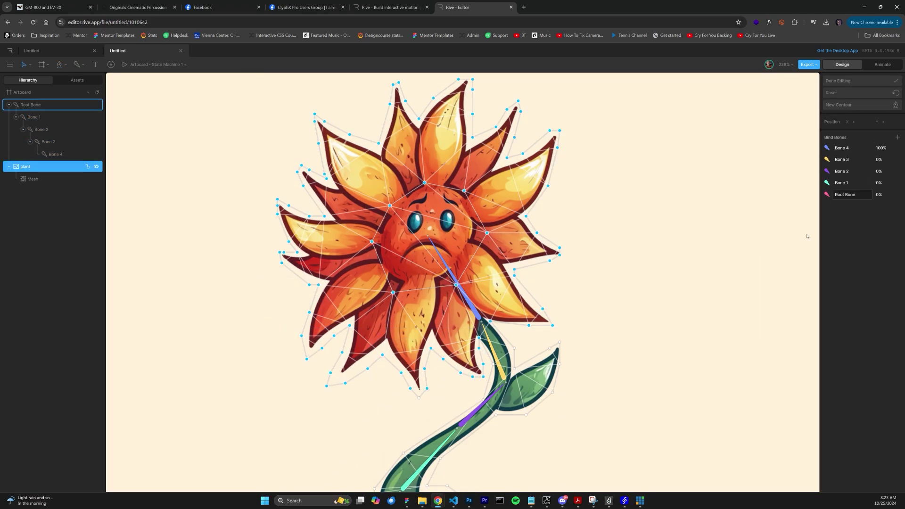
Step: Finish editing the bound flower mesh and select Bone 2 in the stem
scroll(467, 274, down, 3)
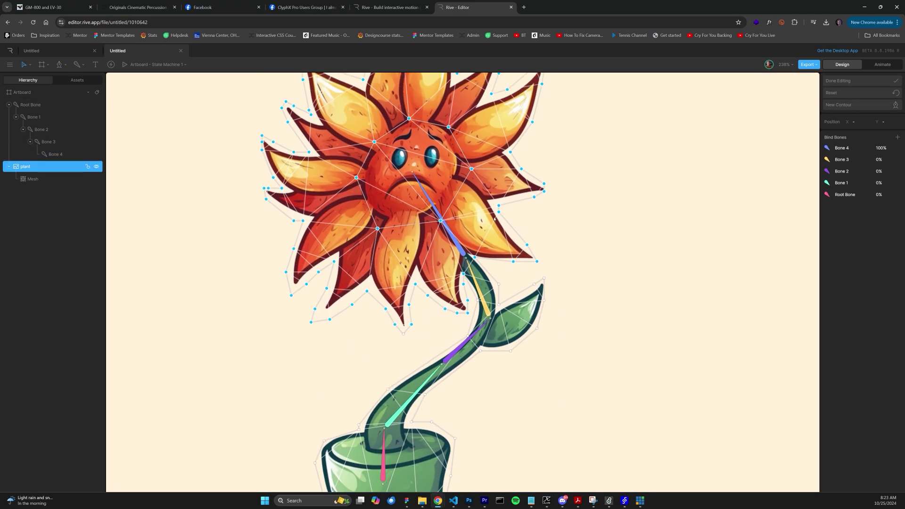
scroll(353, 260, up, 3)
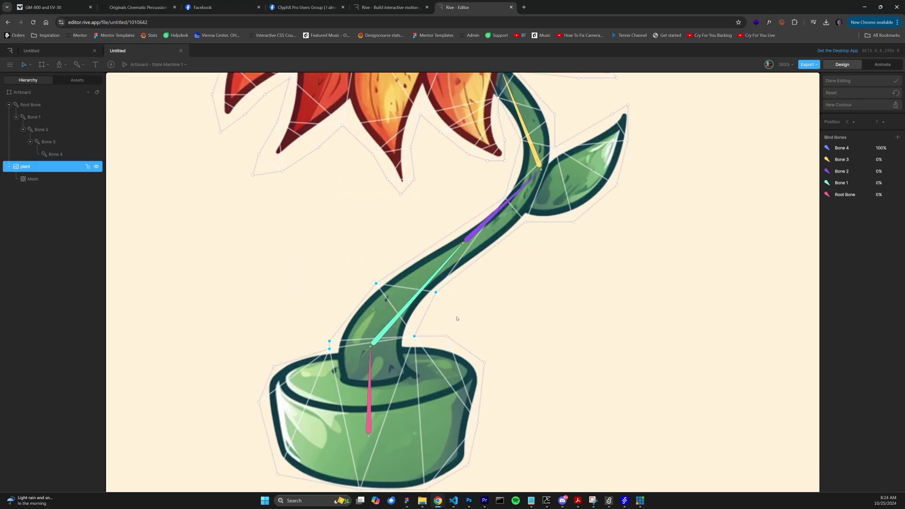
scroll(708, 189, down, 5)
key(Escape)
click(486, 326)
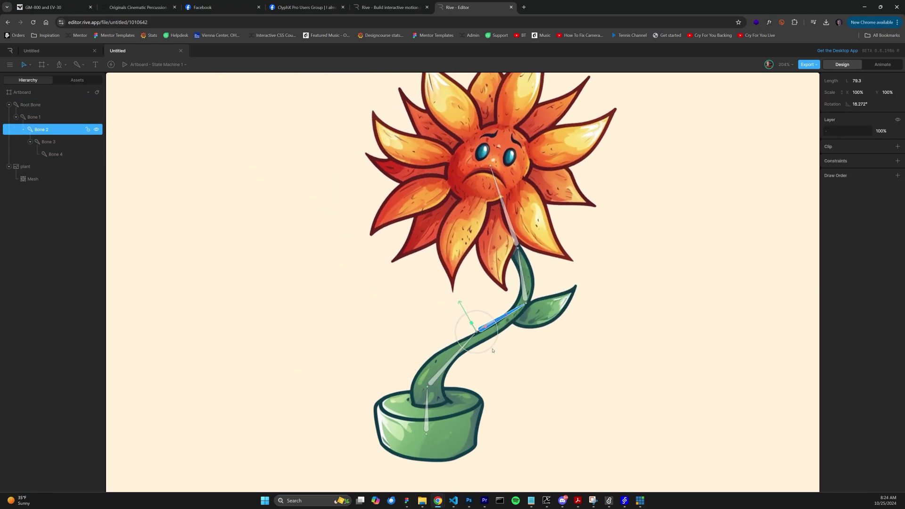
Step: Bend the flower head left with Bone 2, then in Animate select Bone 1, Bone 4 and Root Bone
drag(493, 350, 506, 349)
key(Tab)
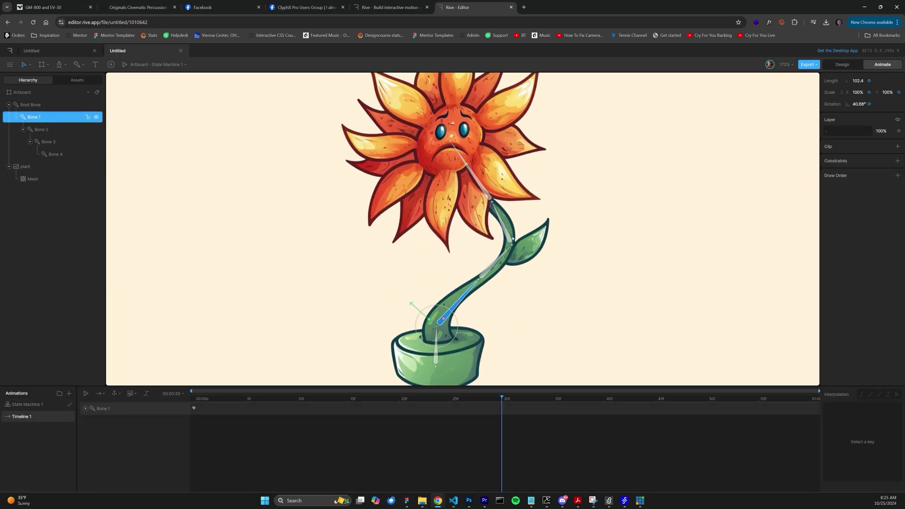
click(809, 428)
click(275, 289)
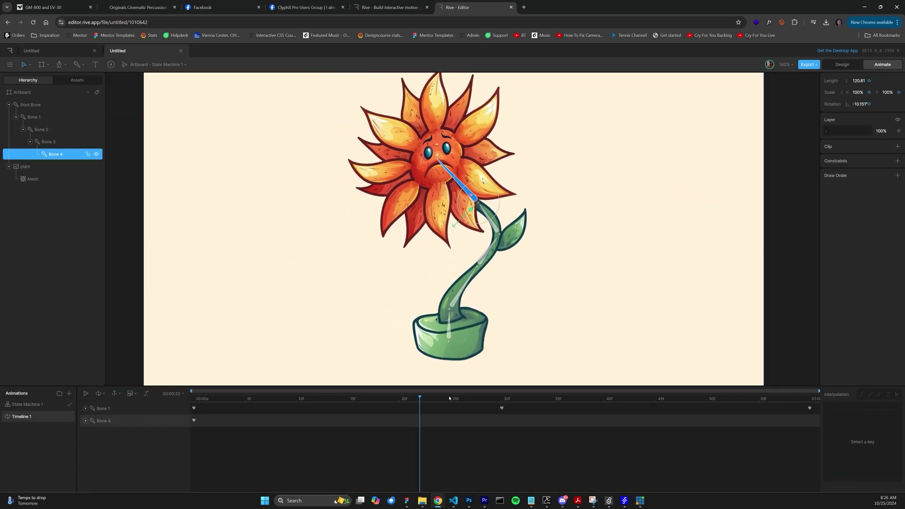
click(454, 315)
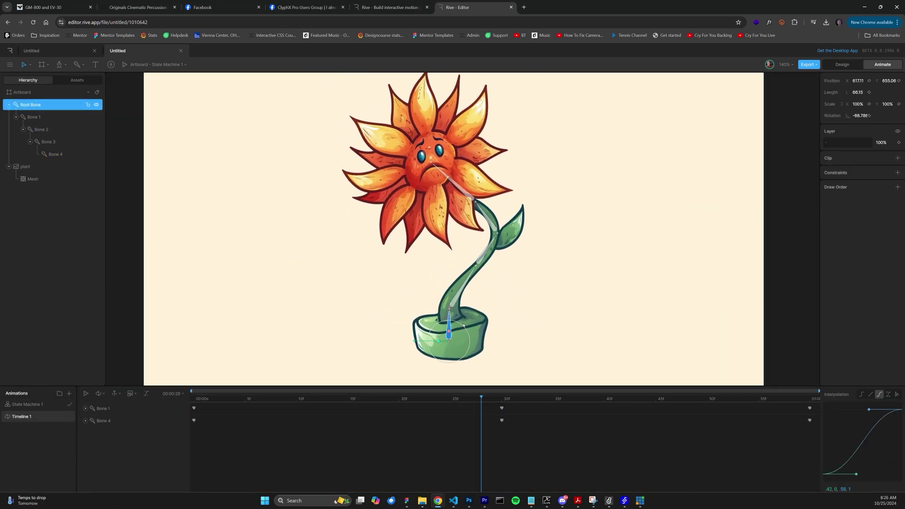
Step: Key the Root Bone and move the playhead to frame 30
click(869, 104)
click(647, 399)
drag(647, 398, 502, 398)
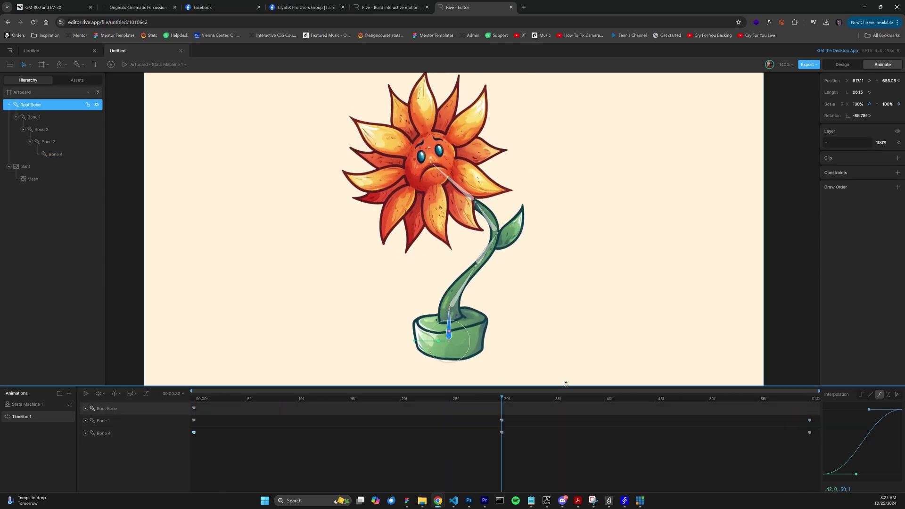
Step: Play the sway animation, then copy the 'cheer up.' layout from Figma and paste it onto the artboard
click(618, 177)
key(space)
key(alt+Tab)
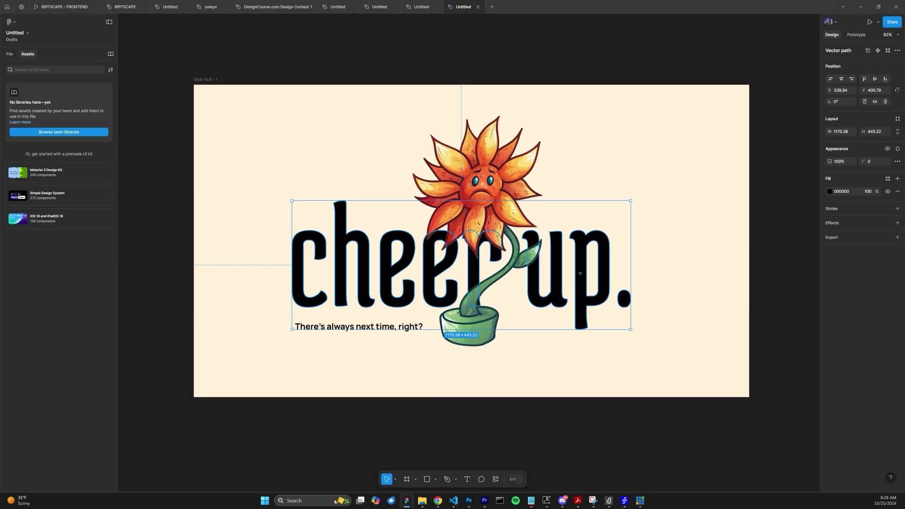
key(ctrl+c)
key(alt+Tab)
key(ctrl+v)
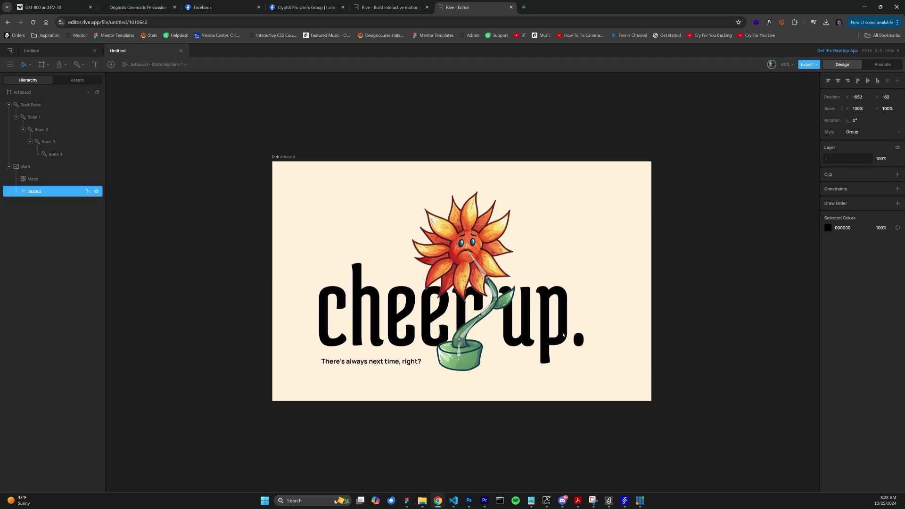